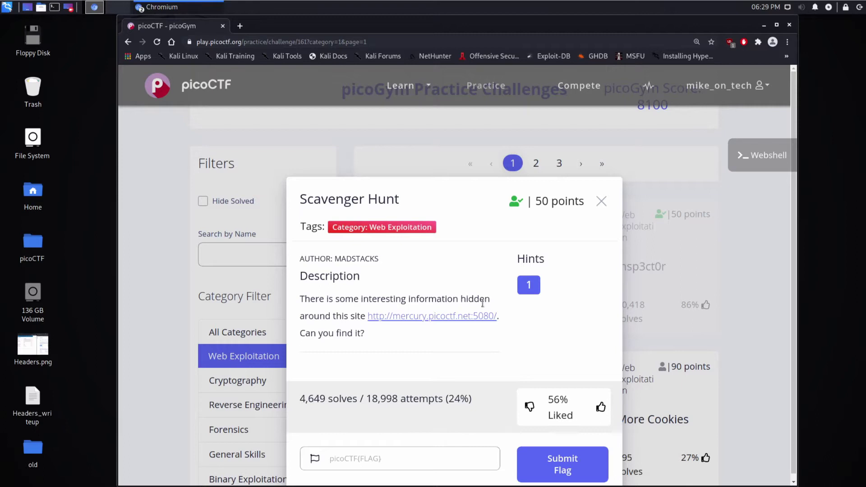
- Reveal Hint 1 of the Scavenger Hunt challenge, which says enough hints exist to avoid brute forcing
left_click(527, 285)
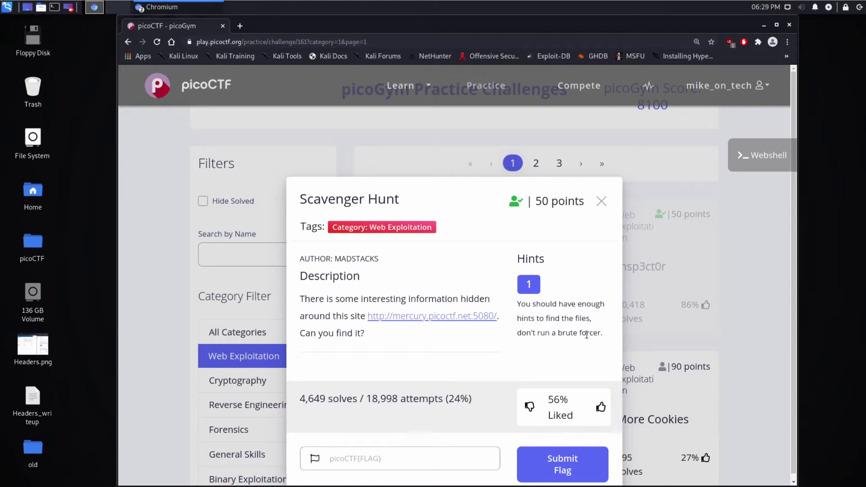
- Open mercury.picoctf.net:5080 in a new tab and show its What section listing HTML, CSS and JS
left_click(419, 317)
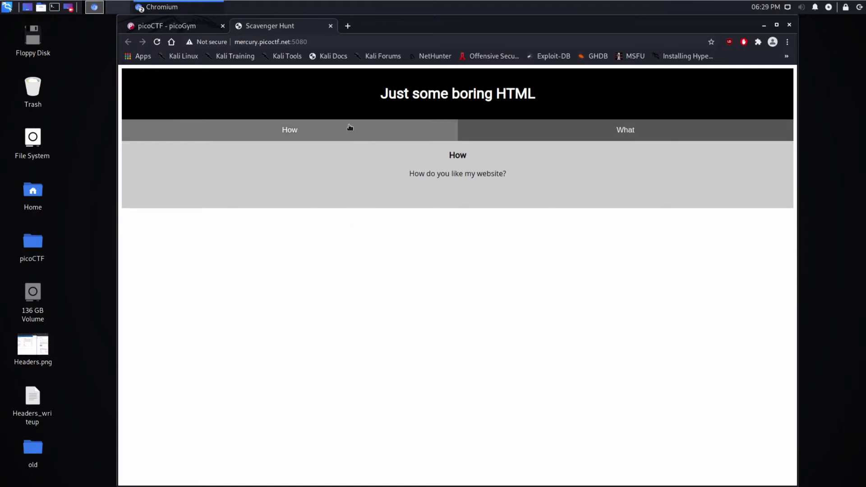
left_click(563, 135)
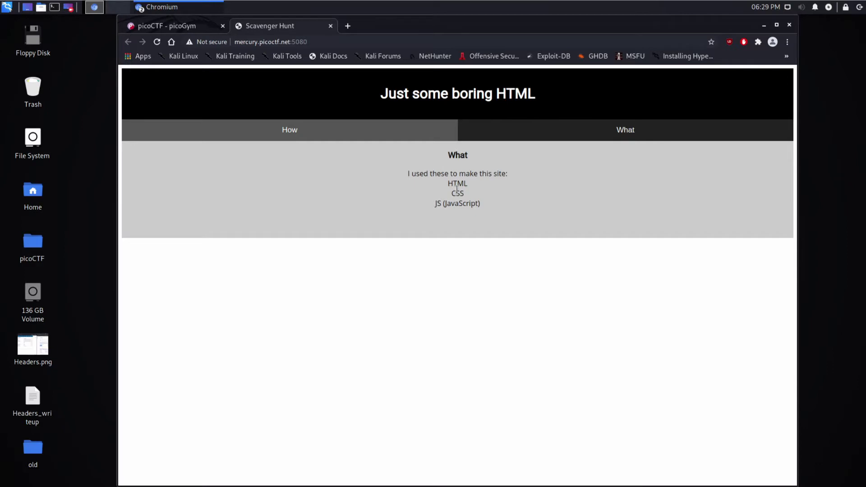
- Inspect the page in DevTools and edit the HTML comment holding the first flag part as HTML
right_click(375, 197)
left_click(367, 315)
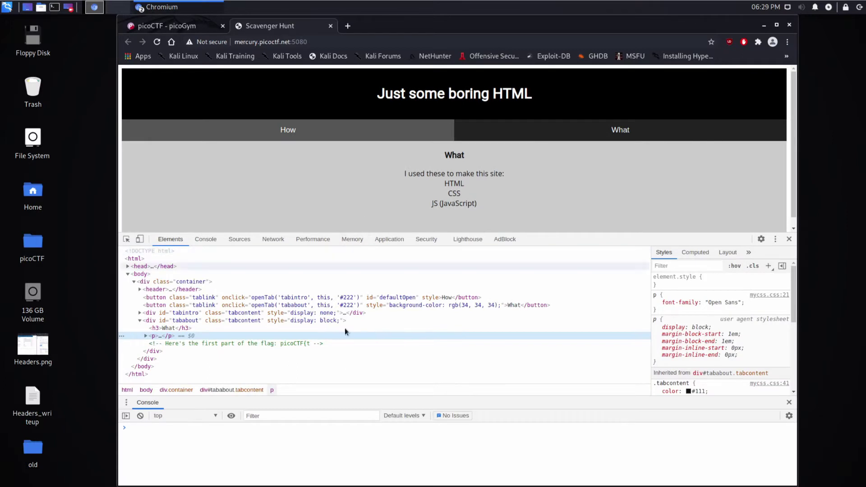
left_click(315, 344)
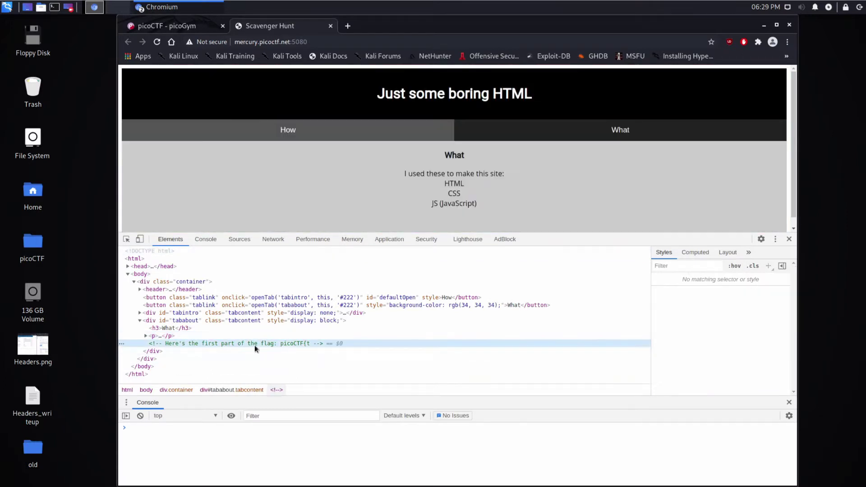
right_click(294, 345)
left_click(282, 345)
right_click(283, 344)
left_click(329, 206)
- Put 'picoCTF{t' into the challenge's flag field and return to the site tab
left_click_drag(283, 344, 312, 345)
key("ctrl+c")
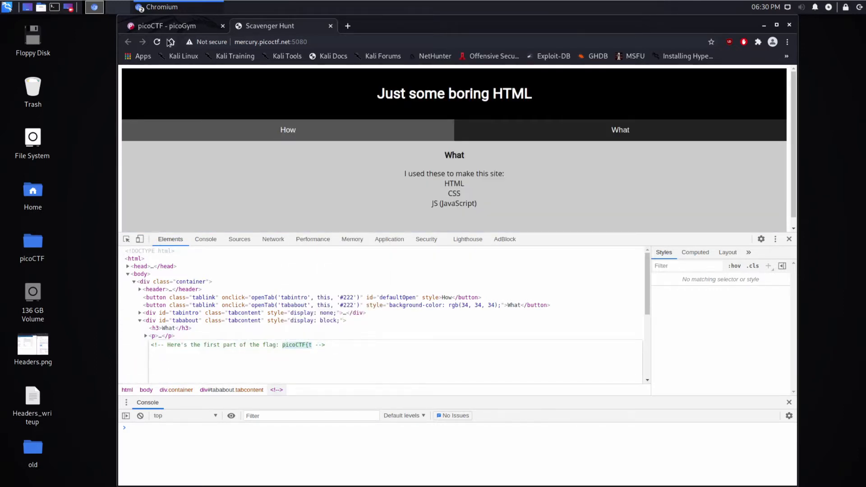
left_click(168, 26)
key("ctrl+v")
left_click(290, 26)
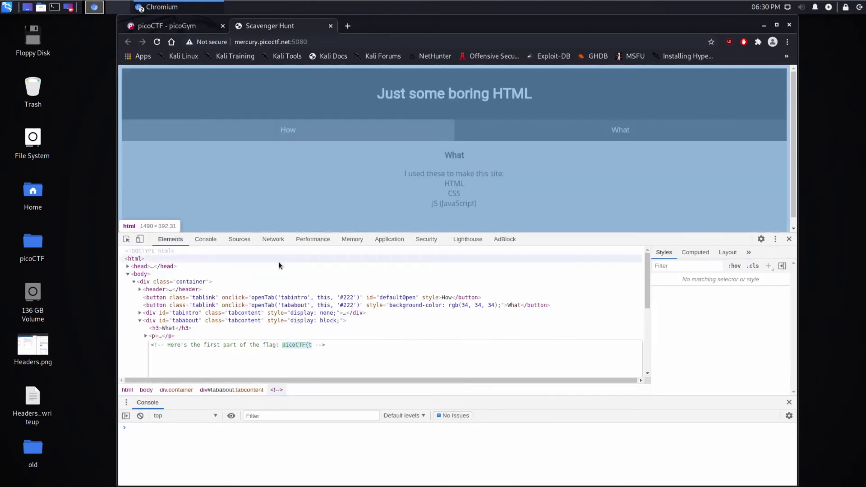
- Open mycss.css in the Sources panel and select flag part 2, 'h4ts_4_l0', in its closing comment
left_click(239, 240)
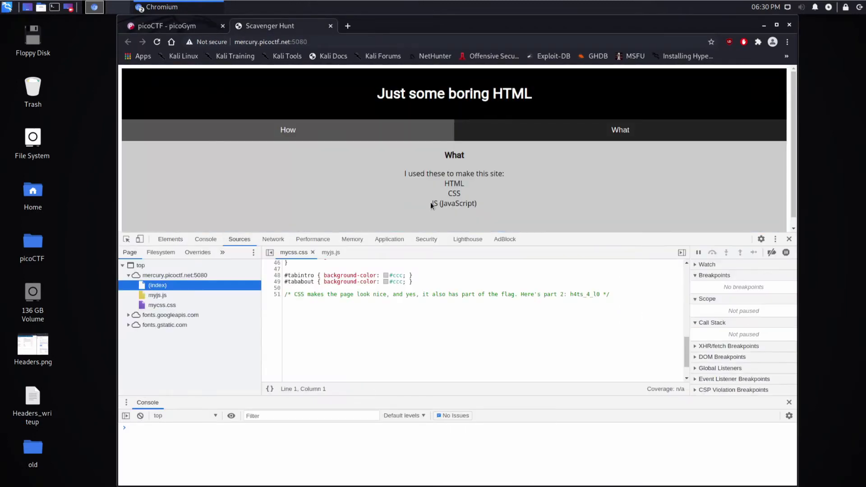
left_click(161, 305)
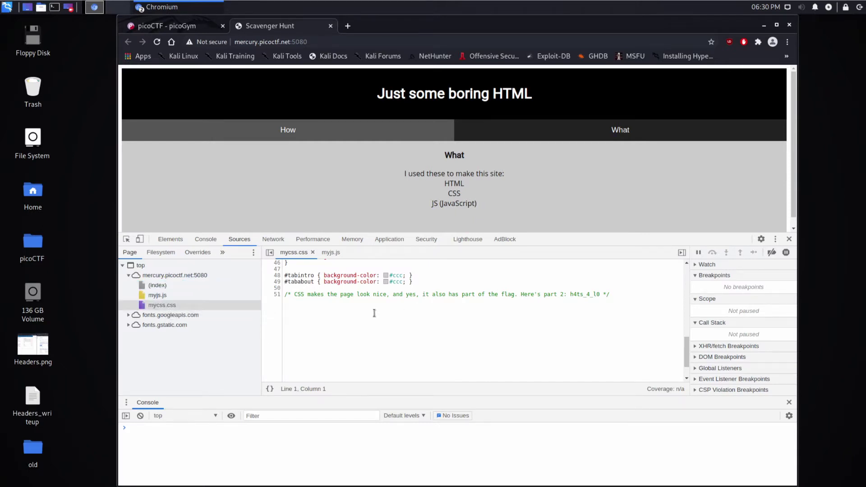
scroll(372, 311, "up", 3)
scroll(372, 311, "down", 3)
left_click_drag(570, 294, 600, 294)
right_click(591, 296)
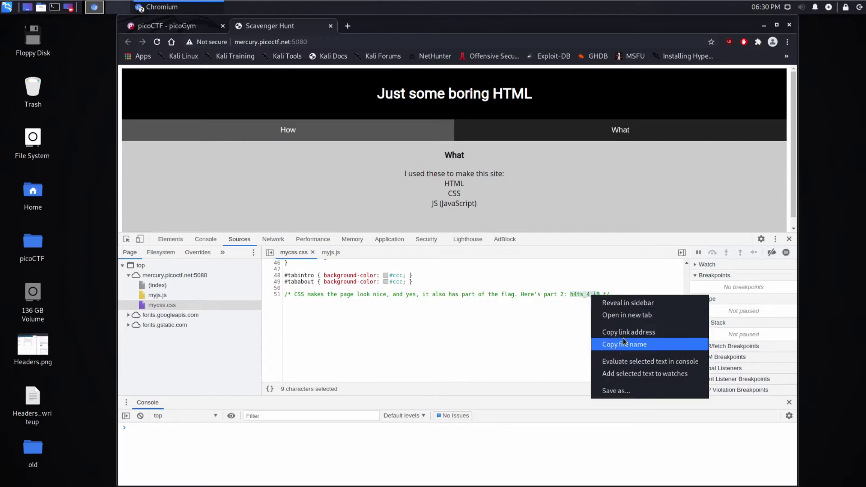
left_click(572, 306)
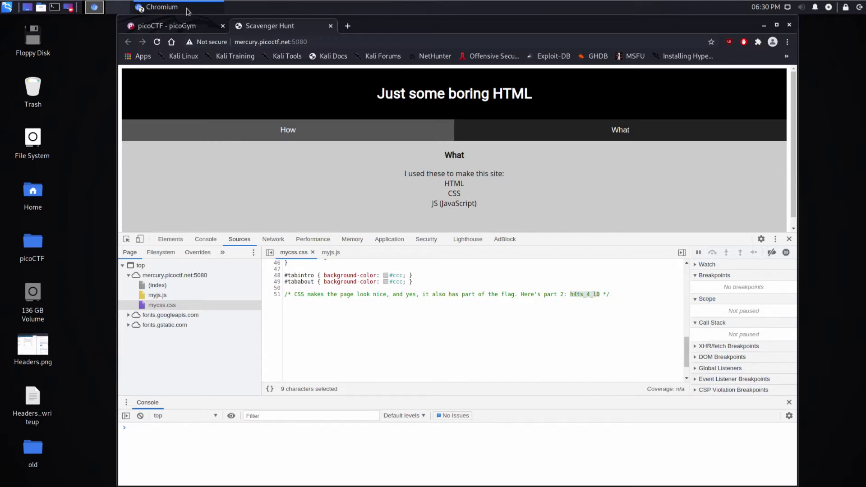
- Undo a mistaken paste in the flag field and return to the selected 'h4ts_4_l0' text
key("ctrl+shift+Tab")
key("ctrl+v")
key("ctrl+z")
left_click(337, 29)
right_click(582, 296)
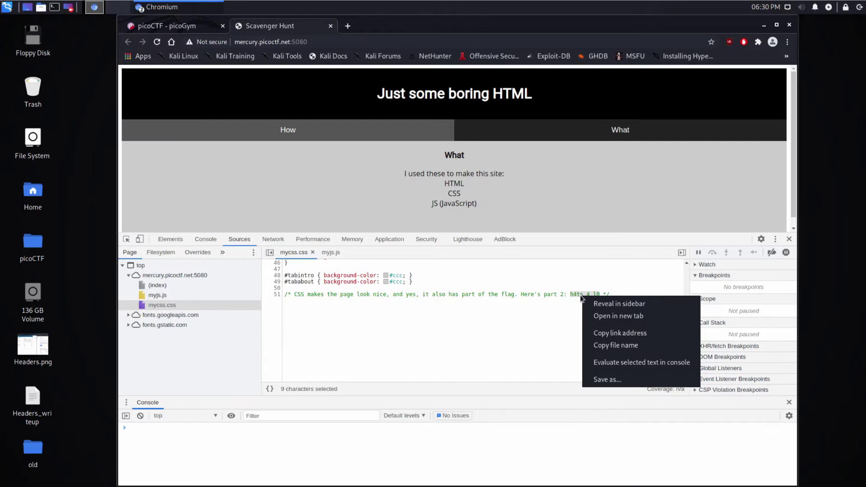
left_click(578, 294)
right_click(578, 295)
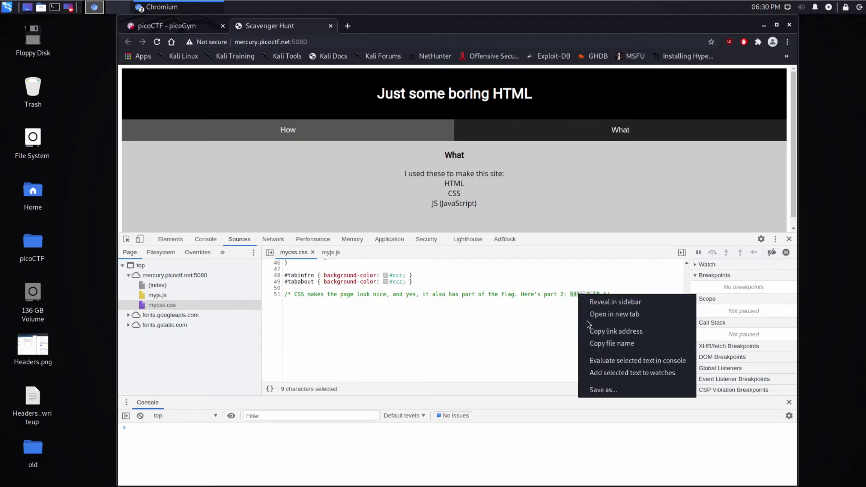
- Open mycss.css in its own tab and copy 'h4ts_4_l0'
left_click(603, 315)
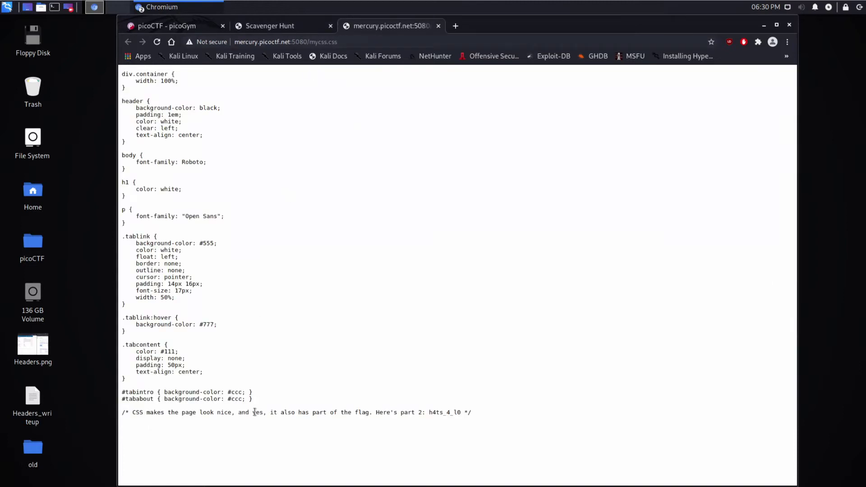
left_click_drag(428, 412, 455, 414)
right_click(455, 414)
left_click(512, 342)
left_click(347, 42)
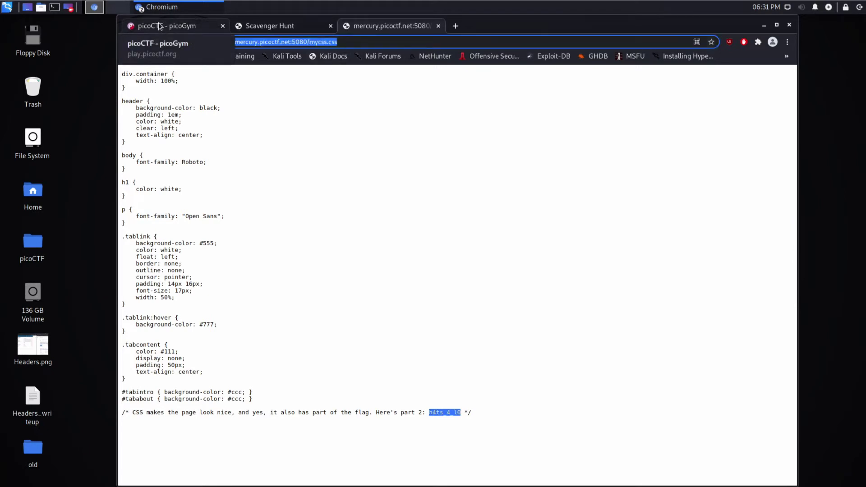
- Append 'h4ts_4_l0' so the flag field reads picoCTF{th4ts_4_l0, then return to the site tab
left_click(159, 26)
left_click(377, 459)
key("ctrl+v")
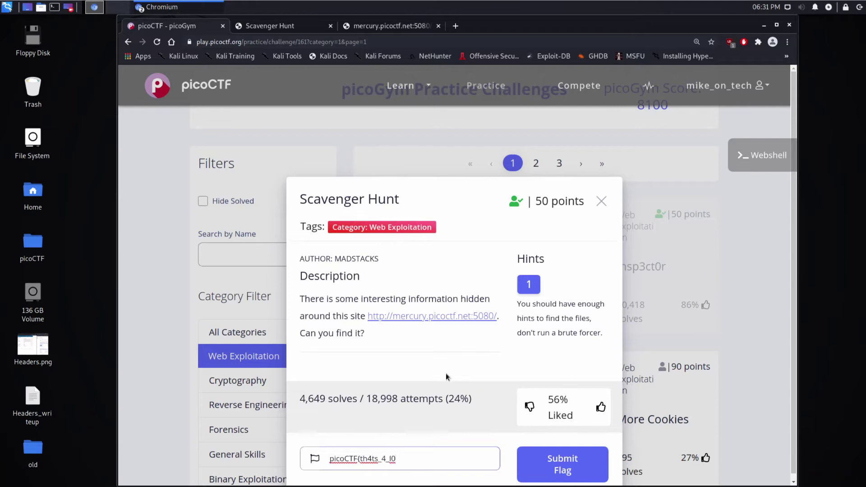
left_click(274, 26)
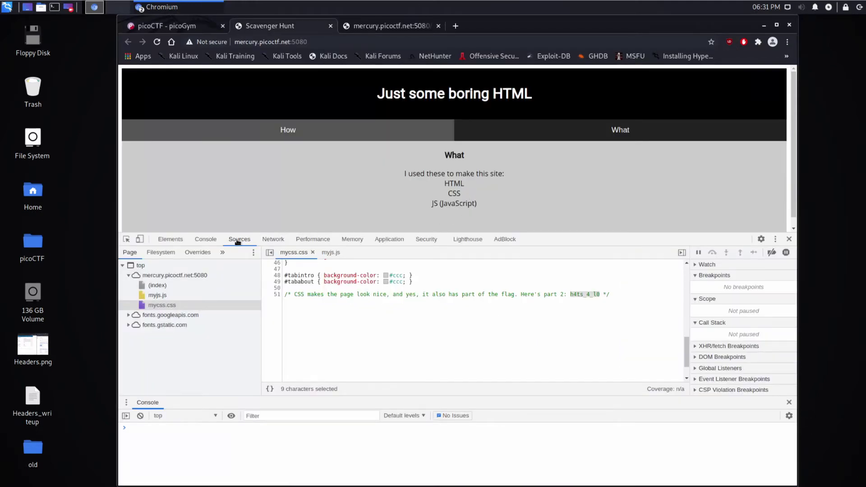
- Open myjs.js in Sources and scroll to its comment about keeping Google from indexing the site
left_click(166, 295)
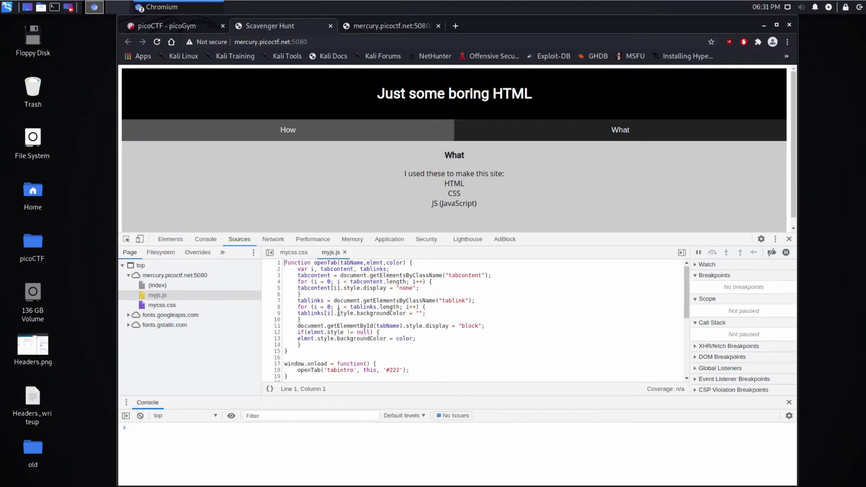
scroll(339, 313, "down", 5)
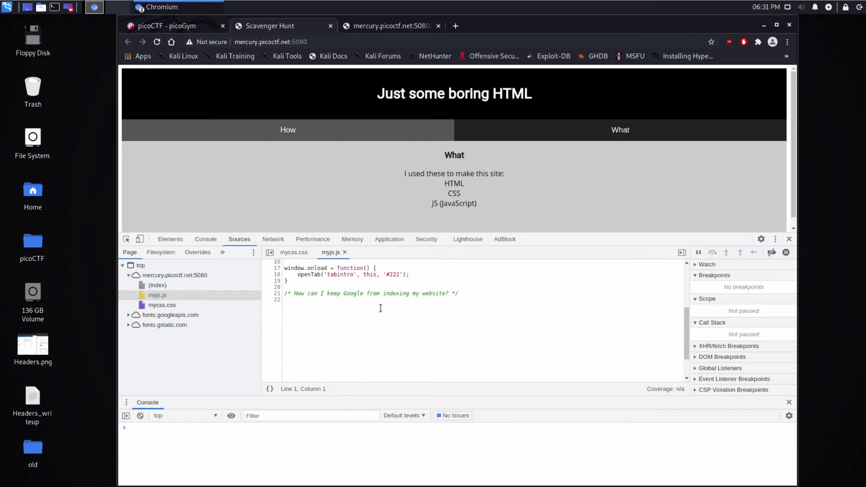
- Duplicate the challenge site tab and load the site's /robots.txt page
right_click(322, 34)
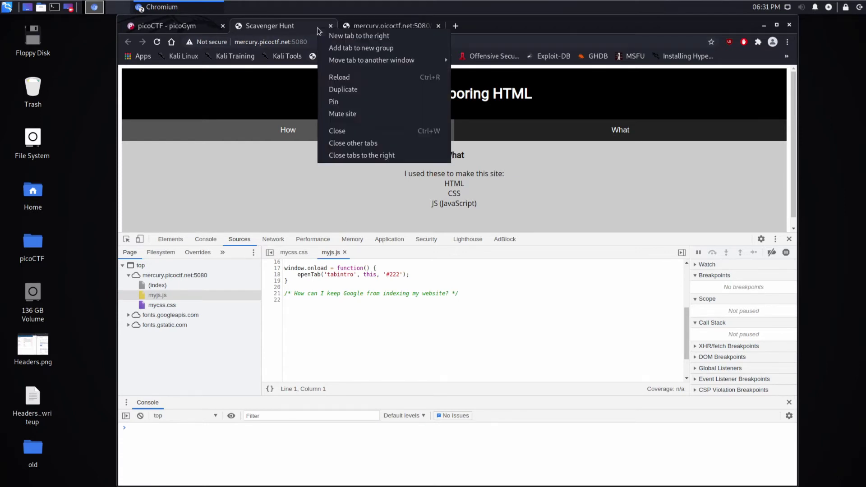
left_click(356, 89)
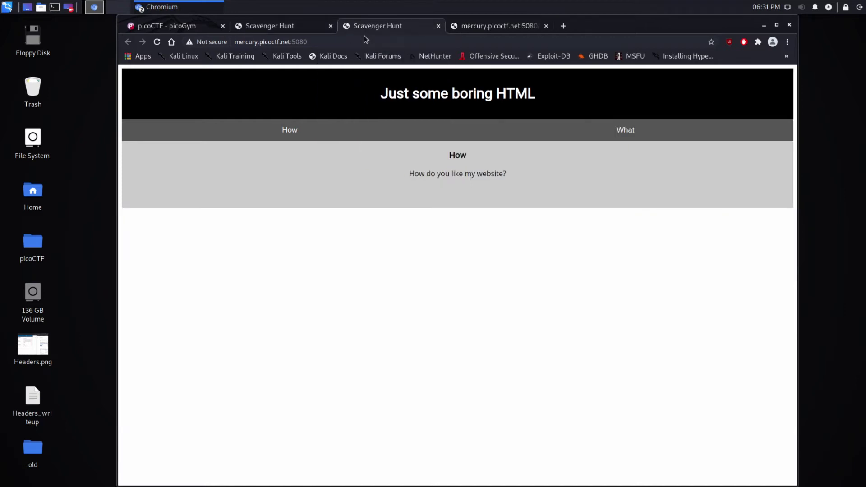
left_click(363, 40)
left_click(362, 39)
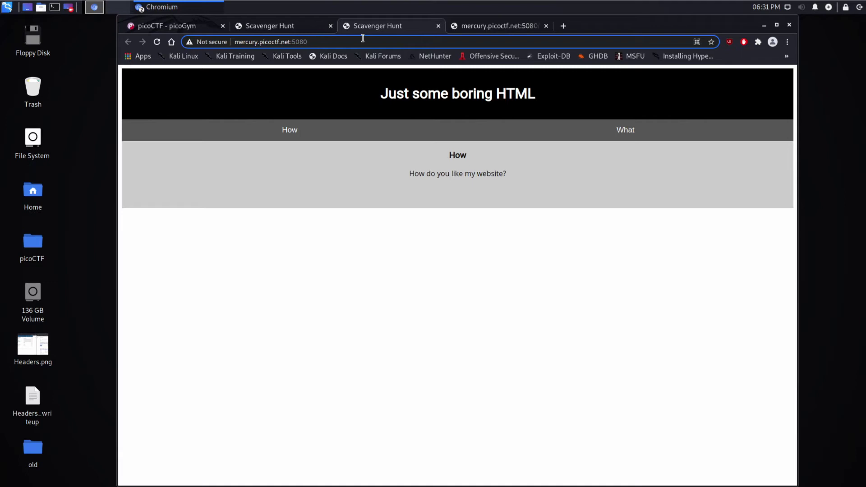
type("/robot.")
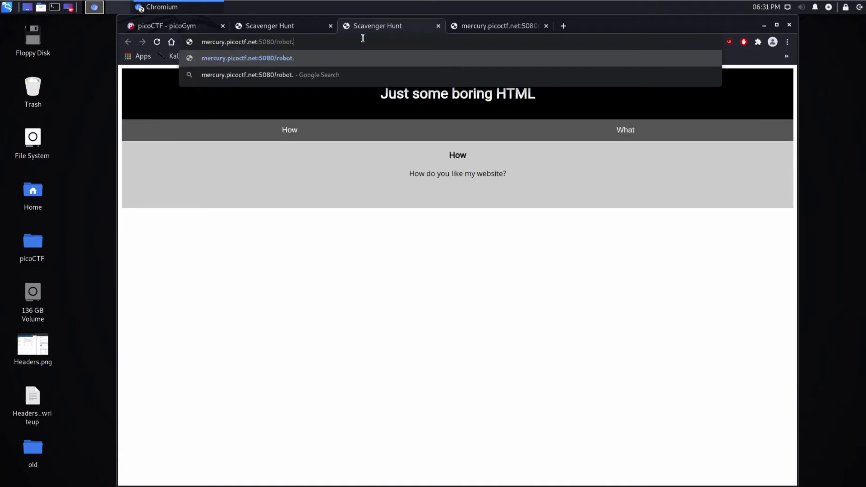
key("BackSpace")
type("s.txt")
key("Return")
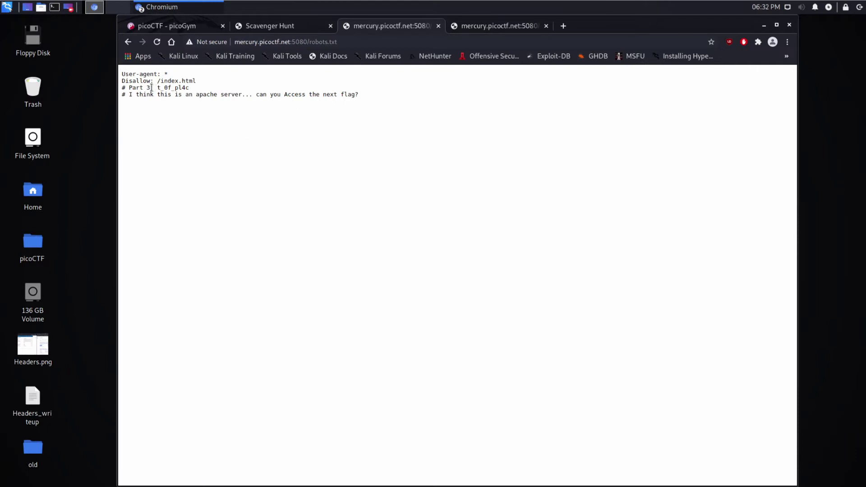
- Copy flag part 3, 't_0f_pl4c', from robots.txt
left_click_drag(157, 88, 189, 87)
right_click(177, 87)
left_click(206, 92)
double_click(298, 96)
left_click(293, 134)
left_click(176, 25)
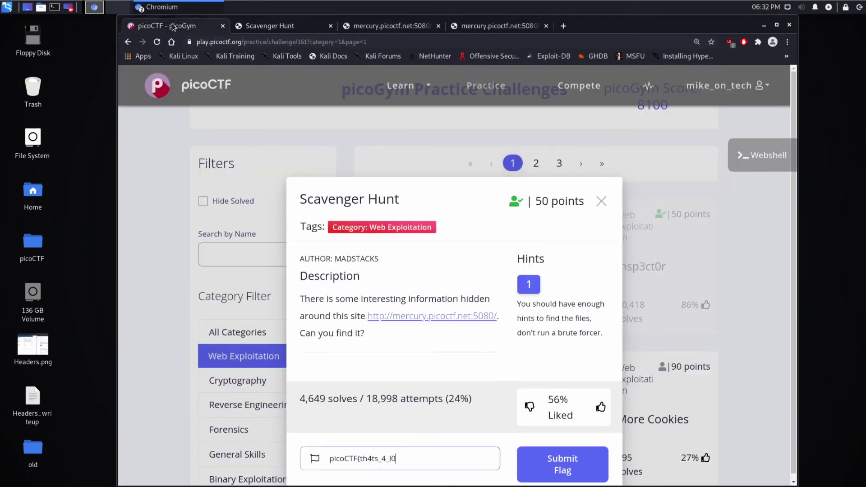
left_click(448, 457)
key("ctrl+v")
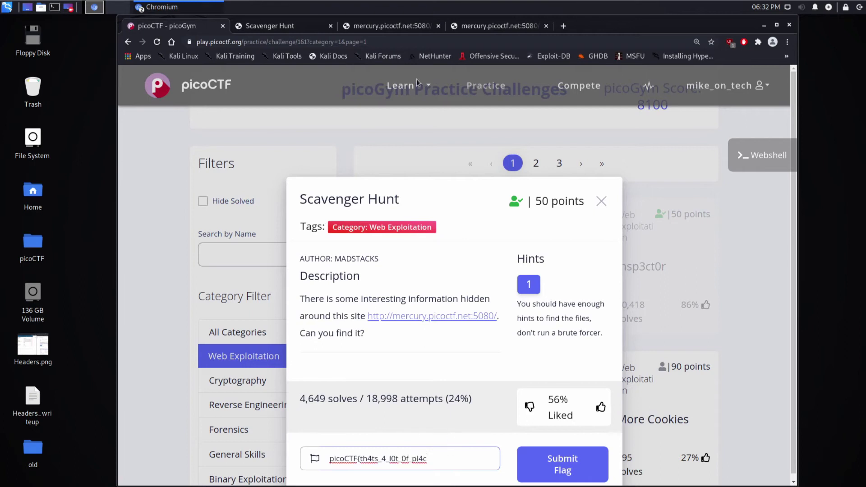
left_click(490, 26)
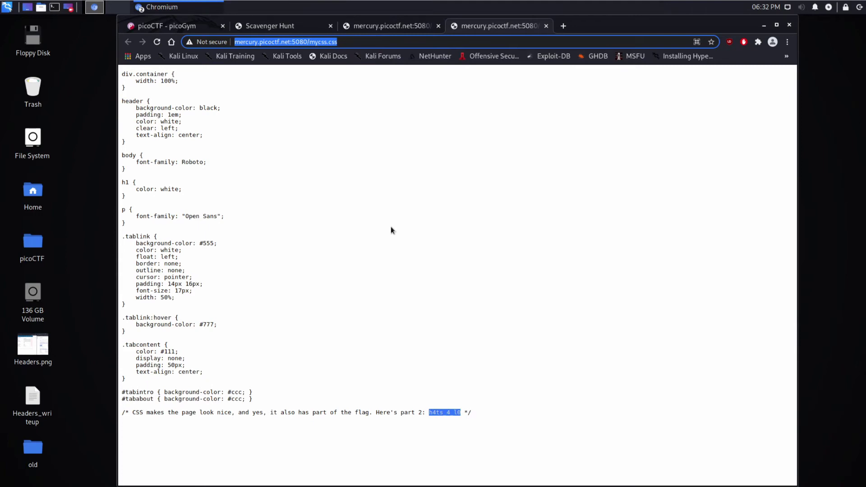
left_click(396, 29)
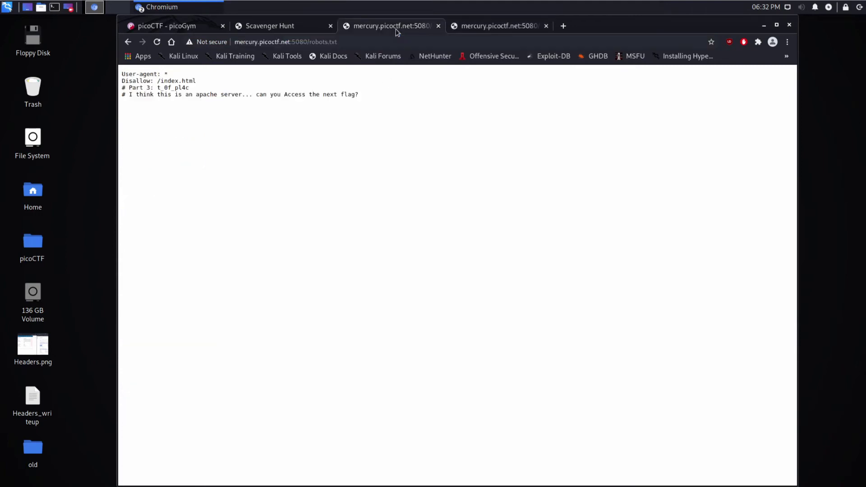
left_click(301, 27)
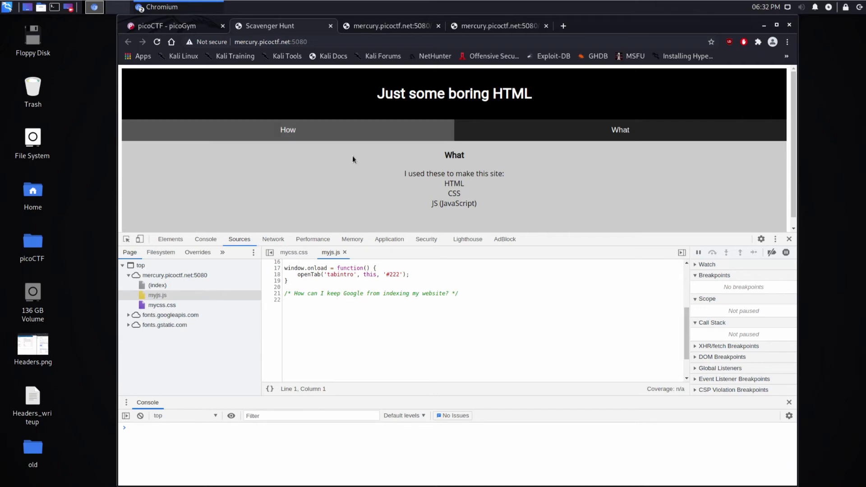
left_click(406, 26)
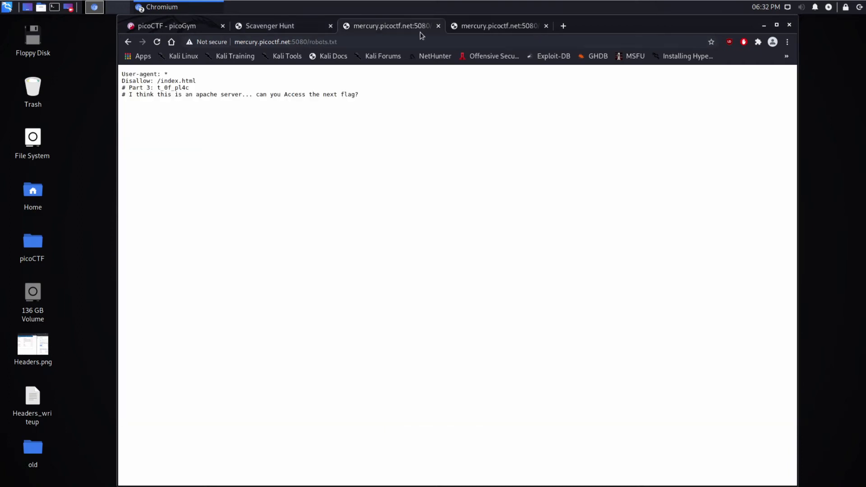
left_click_drag(310, 42, 364, 43)
type(".htaccess")
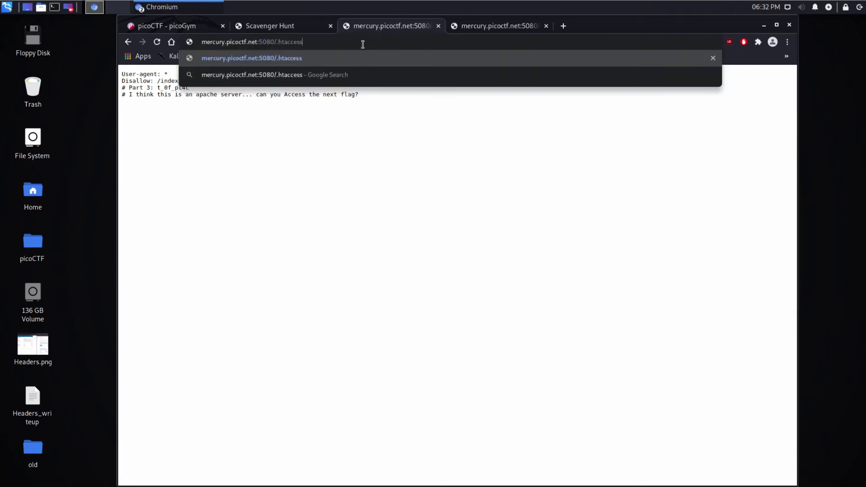
key("Return")
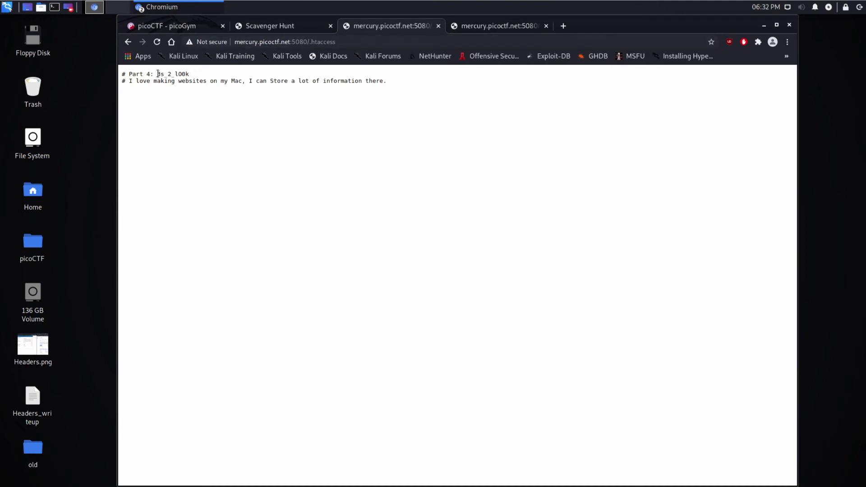
left_click_drag(157, 74, 199, 75)
left_click(202, 26)
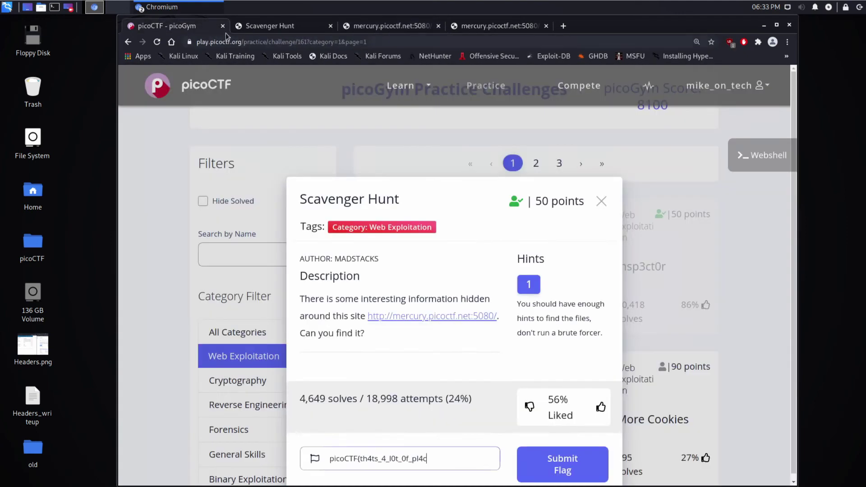
middle_click(468, 469)
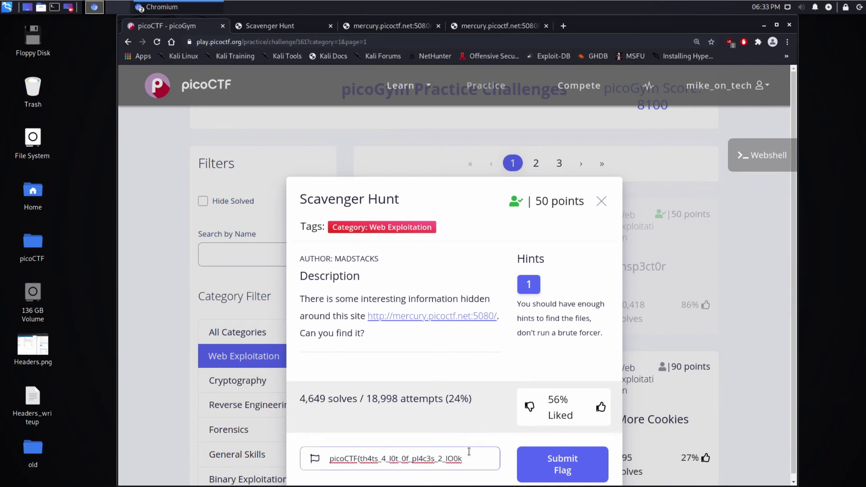
left_click(363, 27)
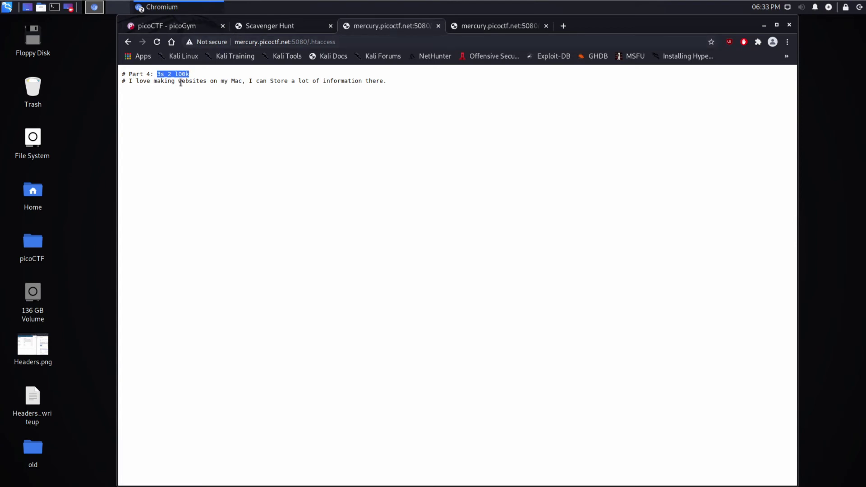
double_click(276, 81)
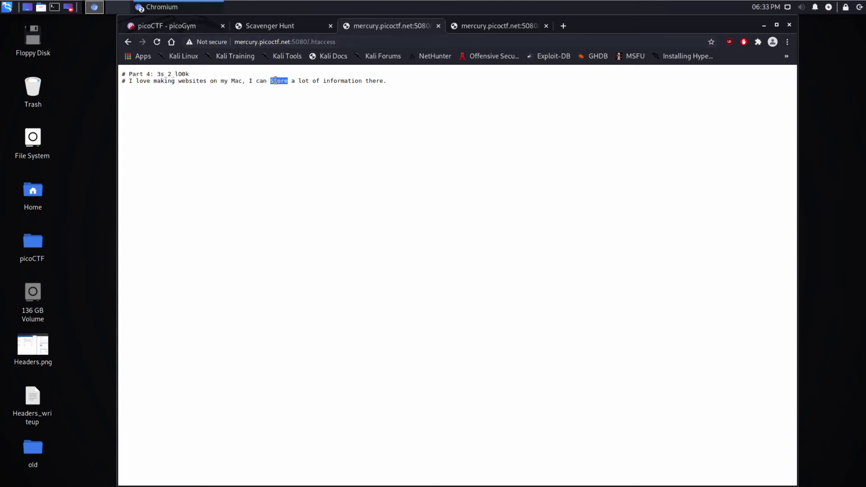
left_click(303, 113)
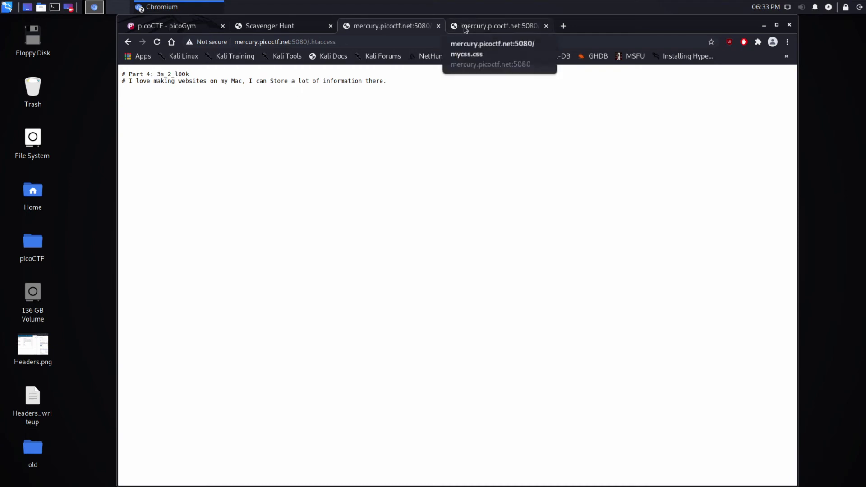
double_click(315, 42)
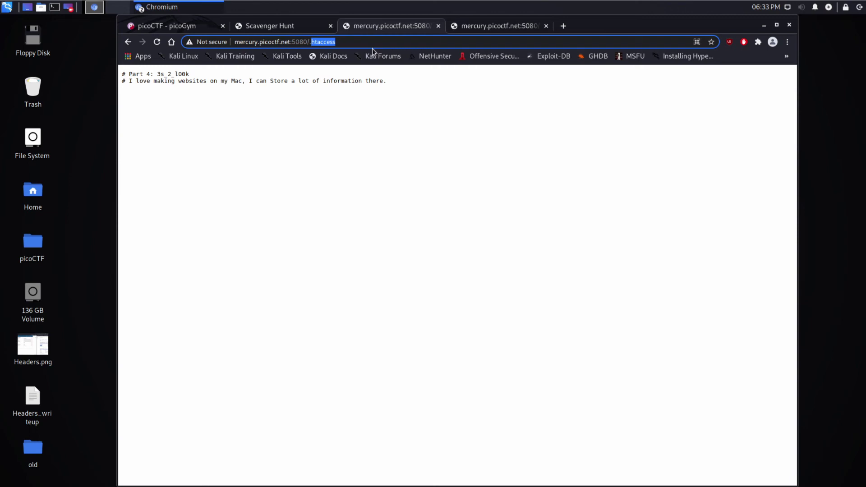
type("DS_Store")
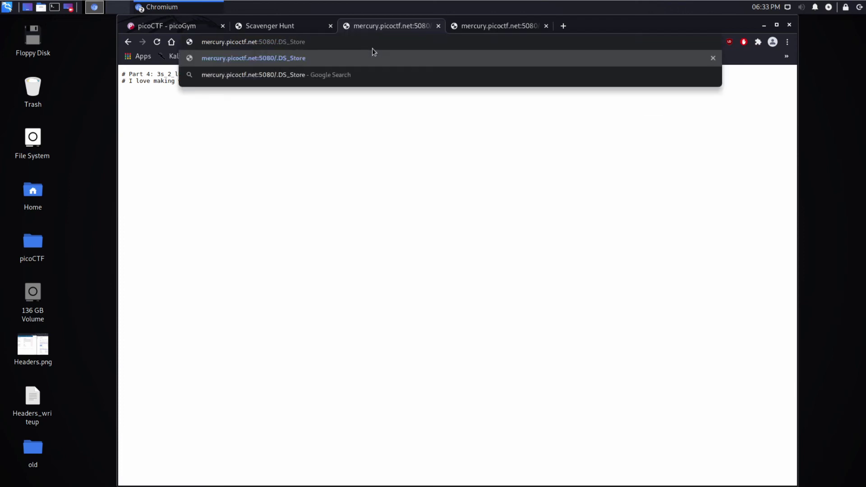
key("Return")
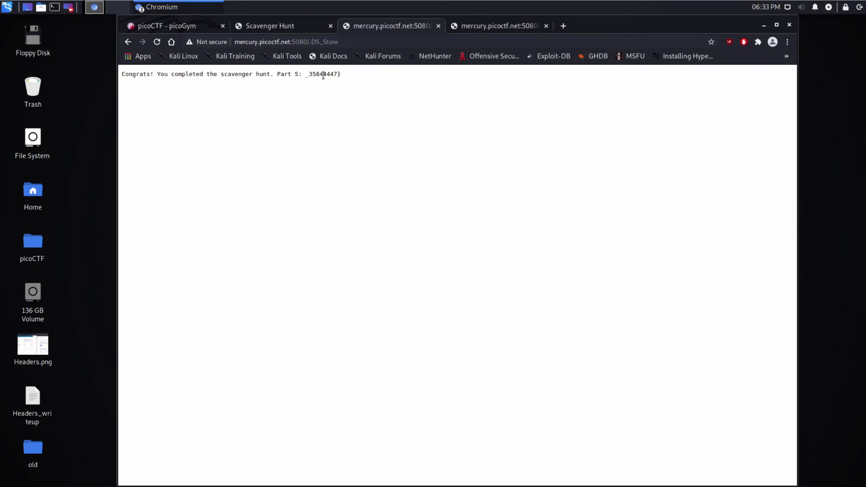
left_click_drag(305, 74, 342, 75)
left_click(167, 26)
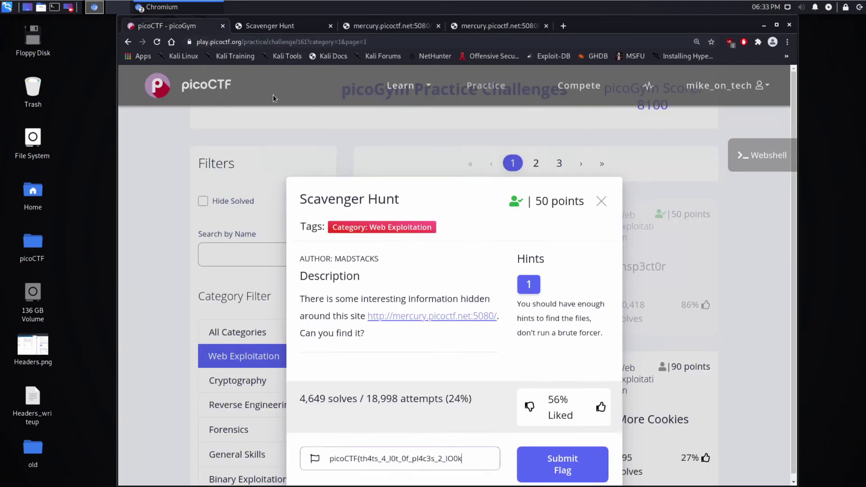
left_click(491, 458)
key("ctrl+v")
key("ctrl+z")
key("ctrl+v")
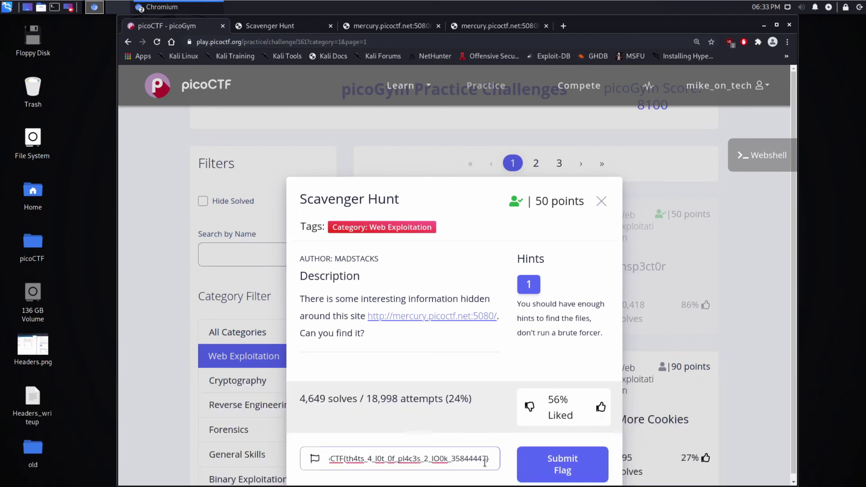
left_click(559, 459)
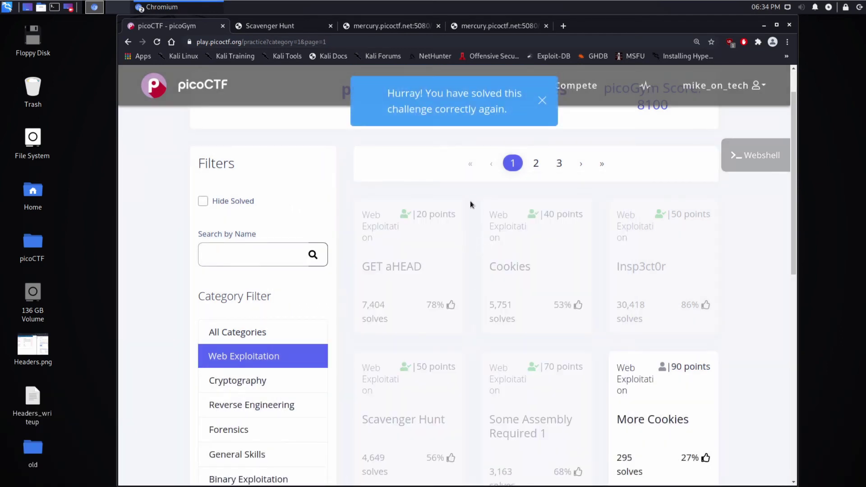
key("alt+Tab")
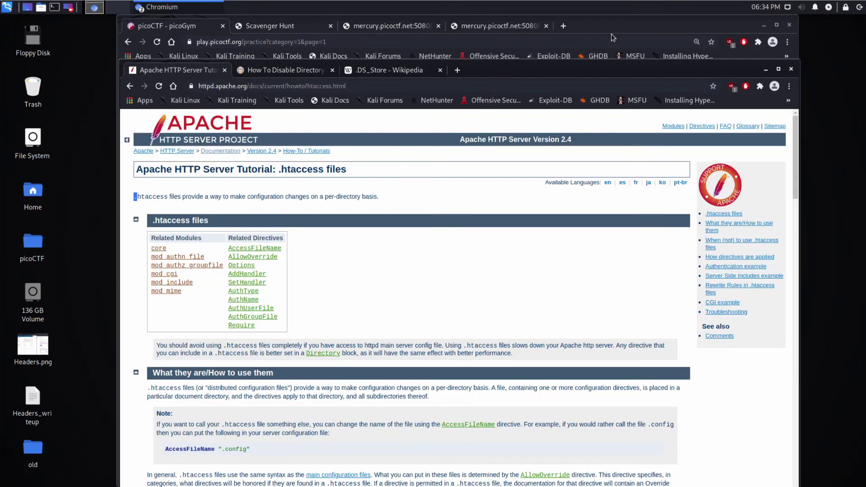
left_click_drag(656, 78, 602, 46)
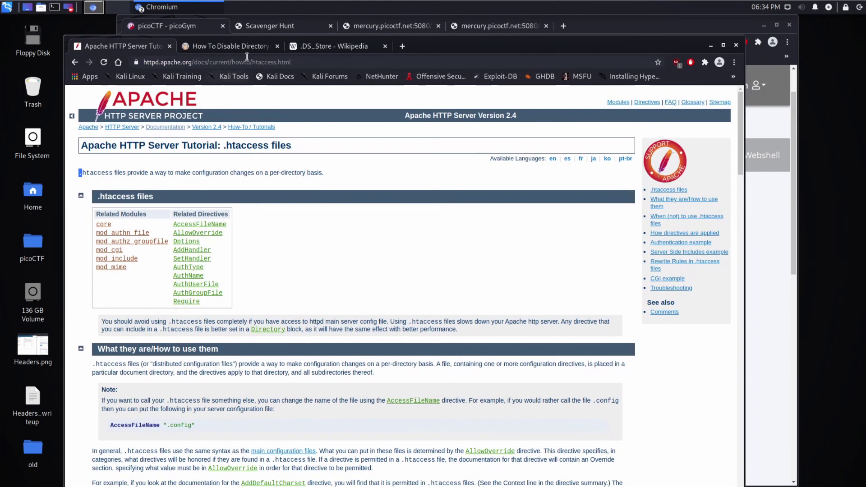
left_click(126, 176)
left_click(235, 47)
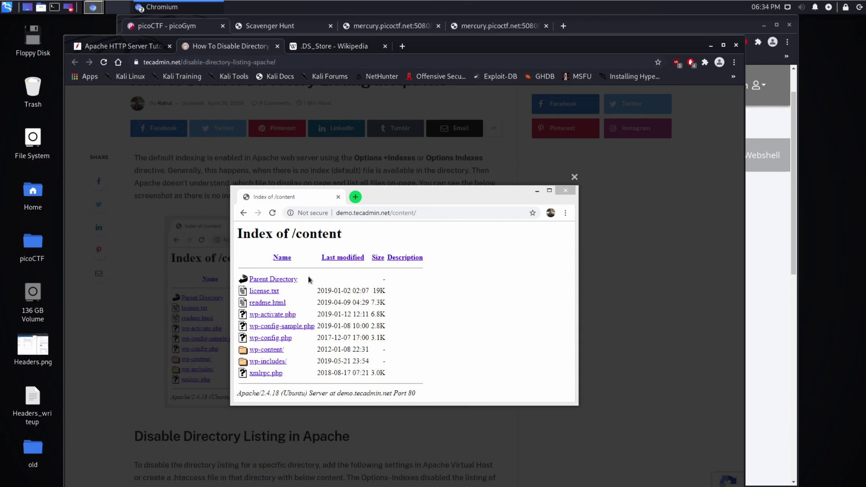
left_click(324, 47)
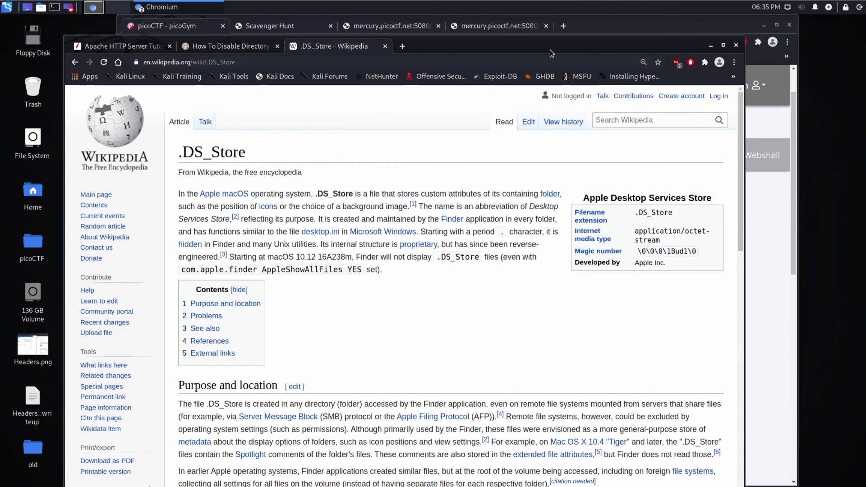
left_click(617, 25)
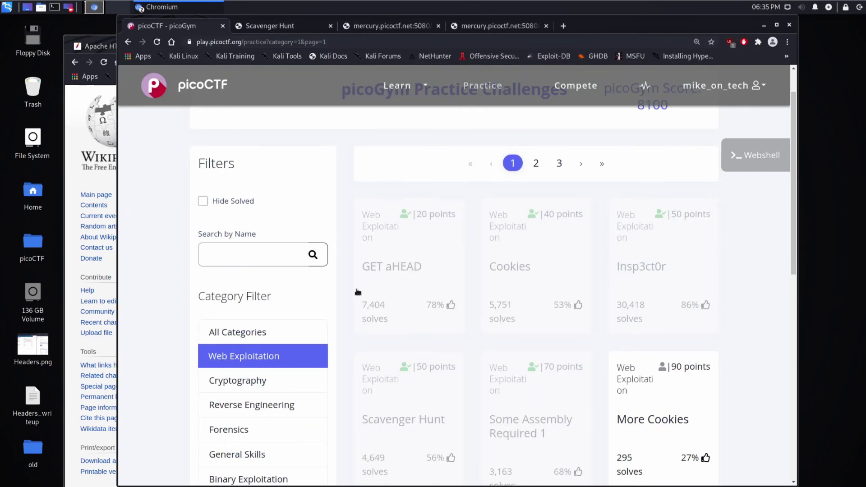